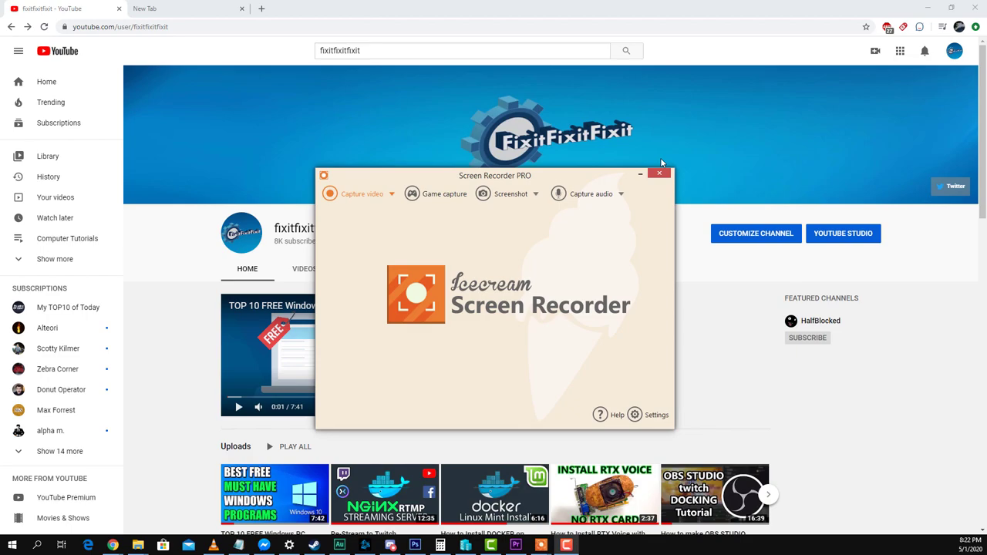
left_click(607, 194)
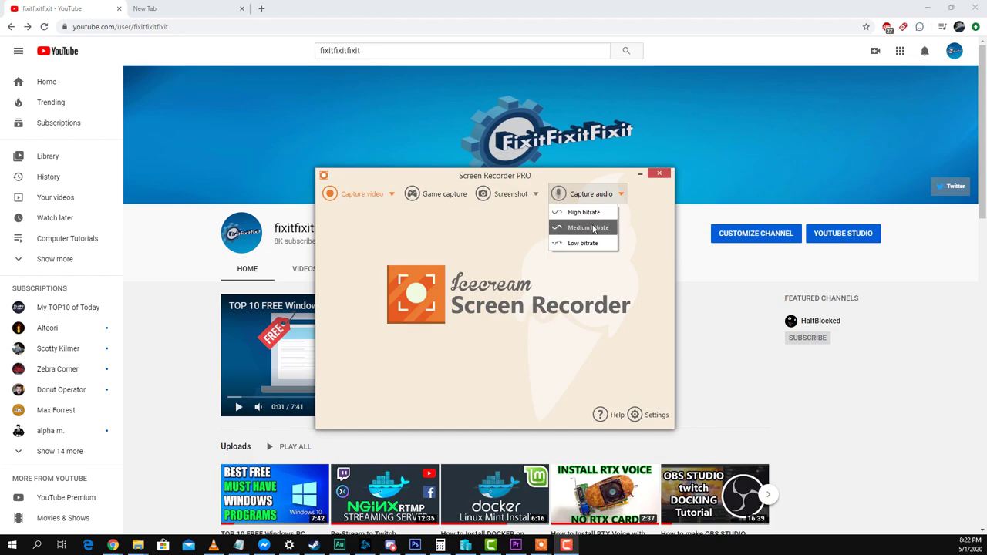
left_click(533, 215)
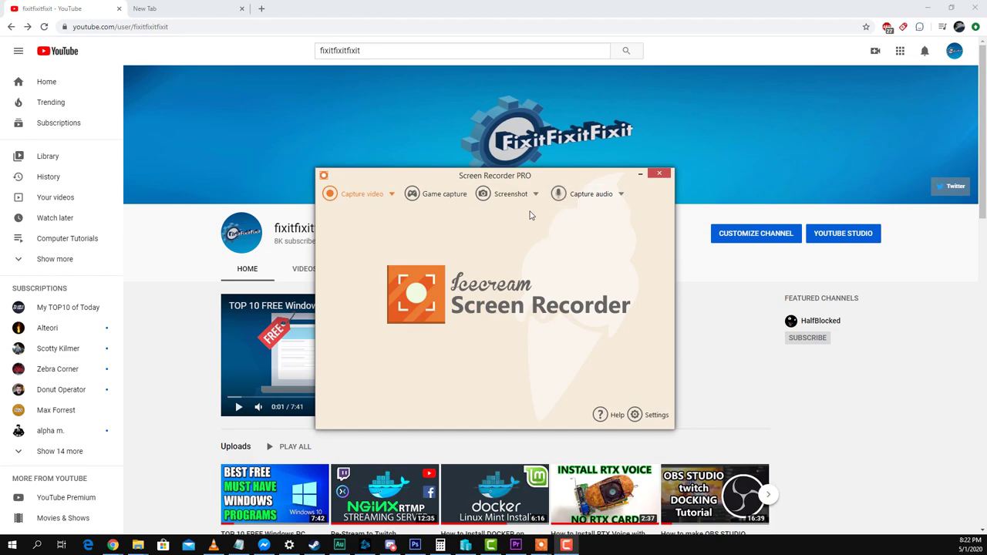
Take a custom-area screenshot of about 499 x 252 pixels around the channel banner logo and save it as fixitfixitfixit
left_click(532, 199)
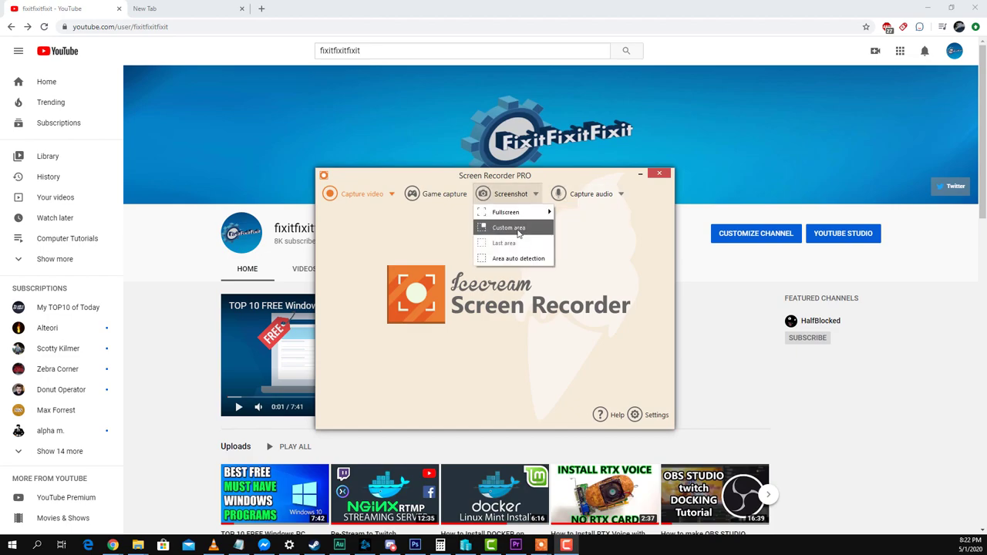
left_click(518, 227)
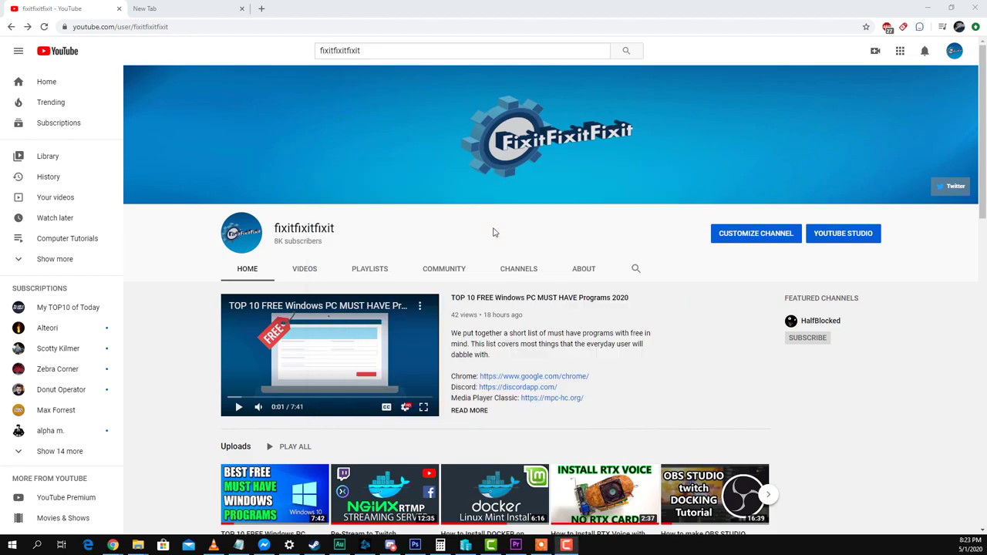
left_click_drag(392, 71, 649, 203)
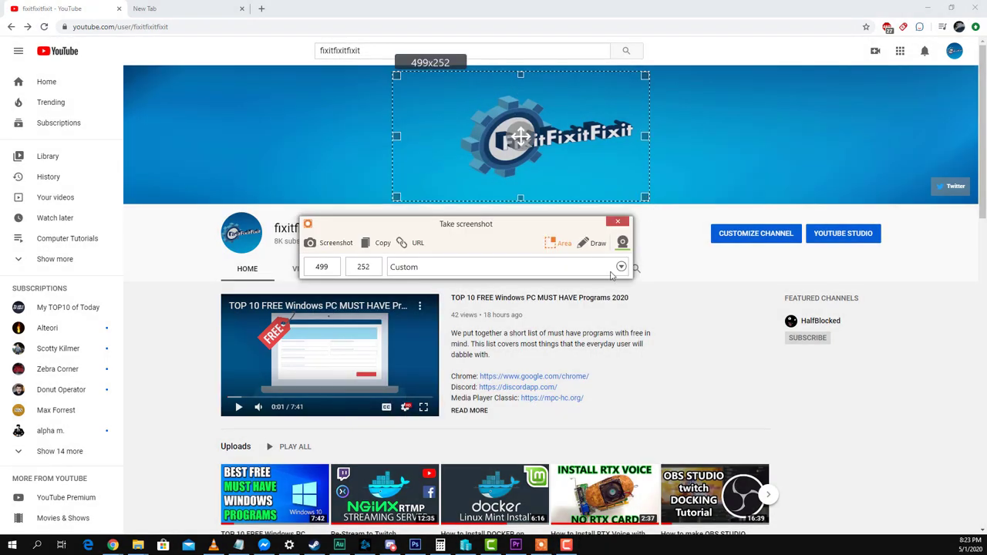
left_click(409, 268)
left_click(434, 268)
key("Return")
key("Escape")
left_click(621, 221)
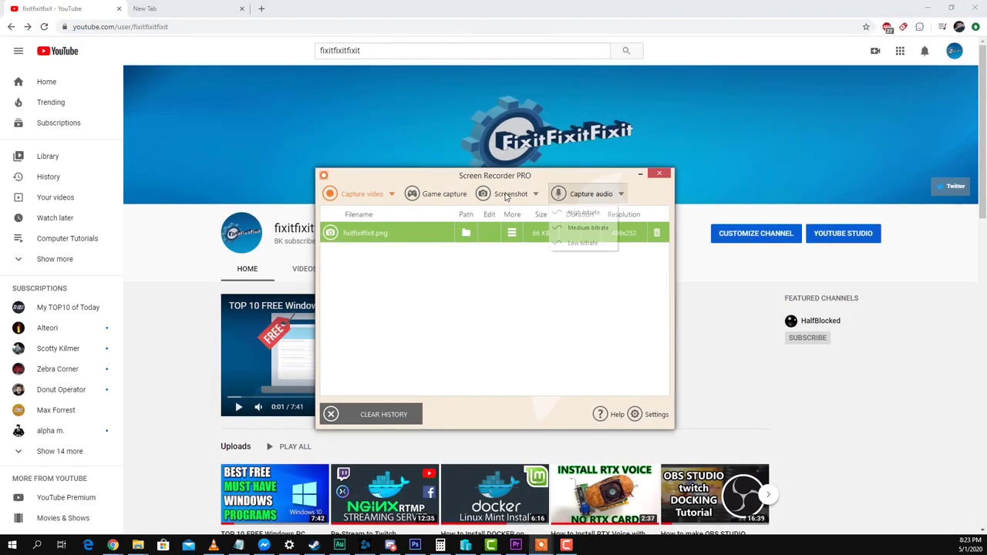
Look at the game capture mode options and return to the list of captures
left_click(443, 194)
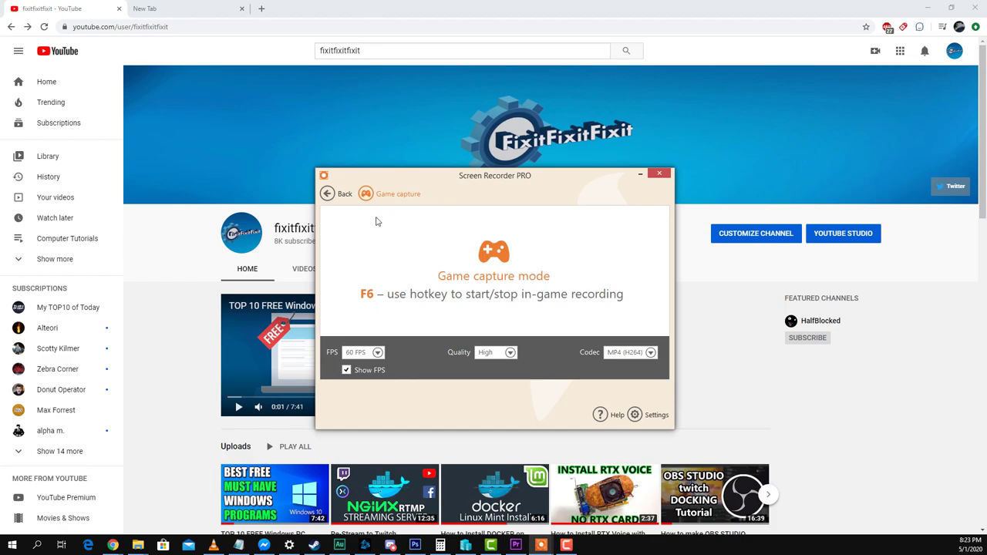
left_click(328, 193)
Start recording a custom screen area of about 1674 x 912 pixels covering the YouTube channel page without its sidebar
left_click_drag(432, 182, 655, 197)
left_click(488, 201)
left_click(623, 217)
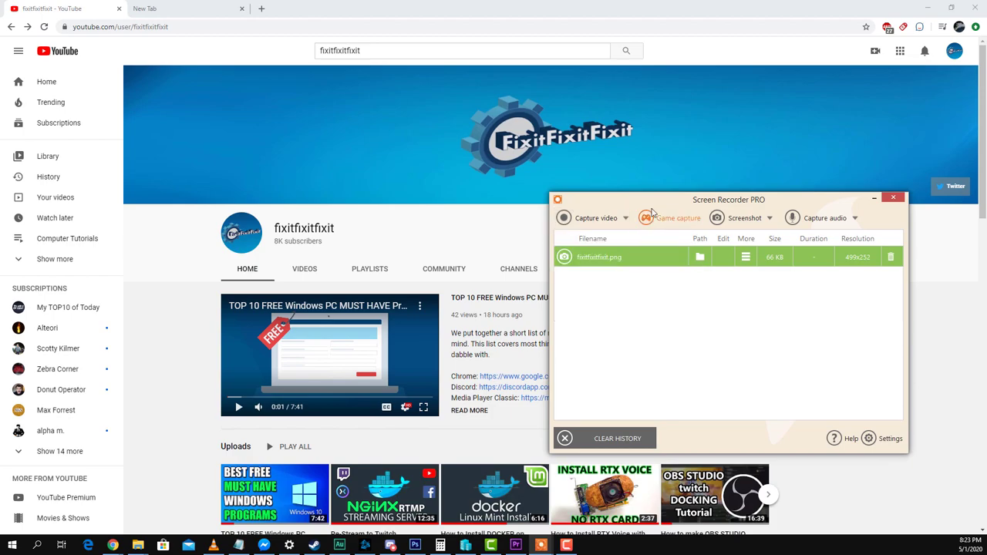
left_click_drag(658, 203, 582, 189)
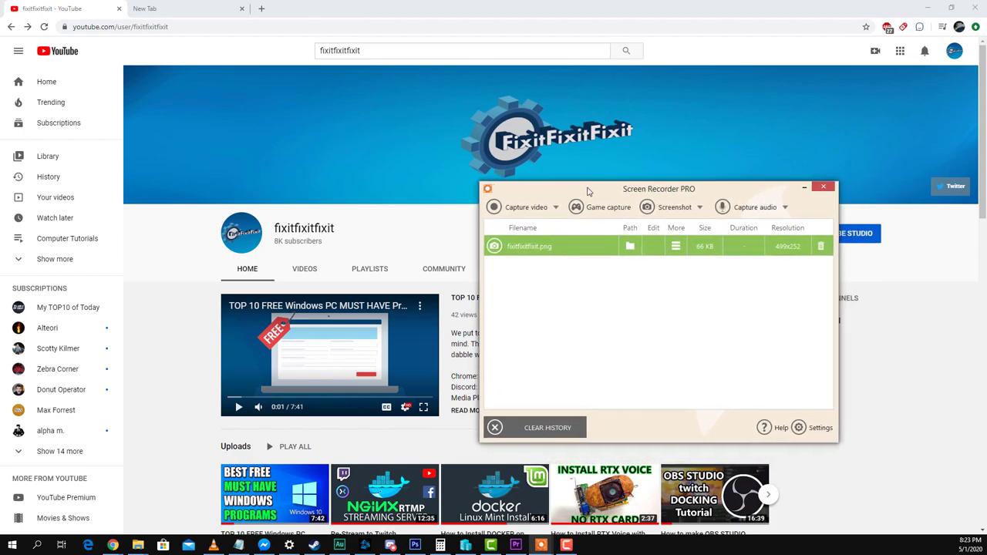
left_click(554, 207)
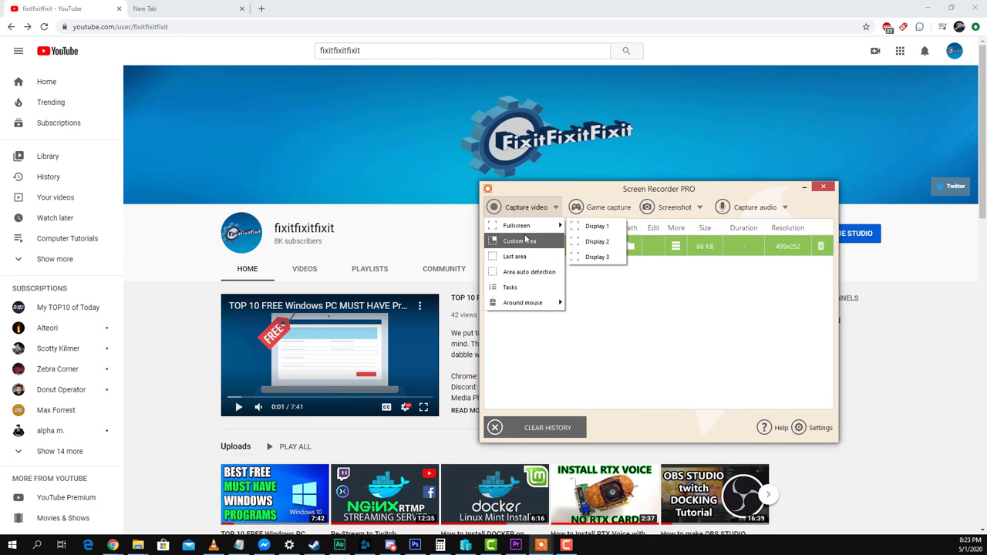
left_click(531, 244)
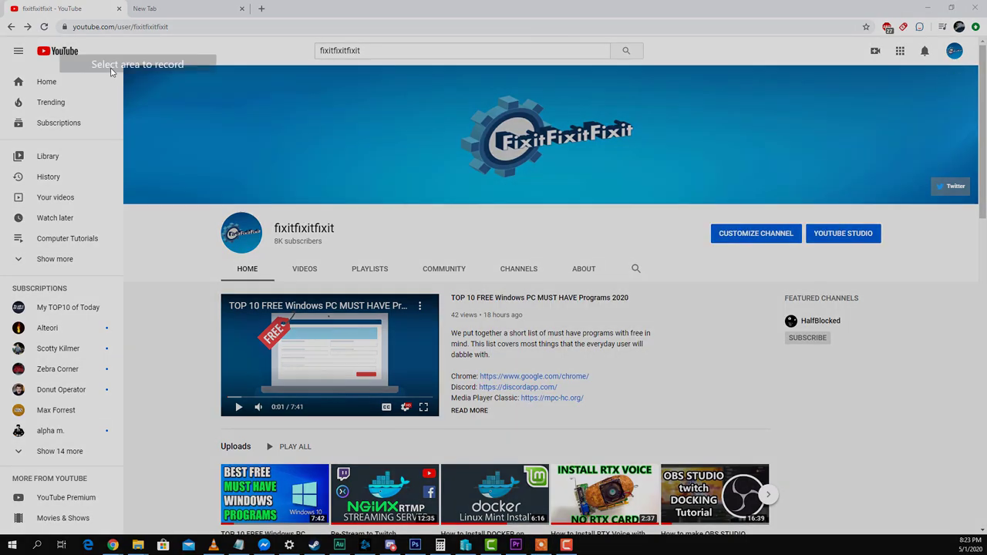
left_click_drag(124, 66, 354, 233)
left_click_drag(487, 297, 984, 535)
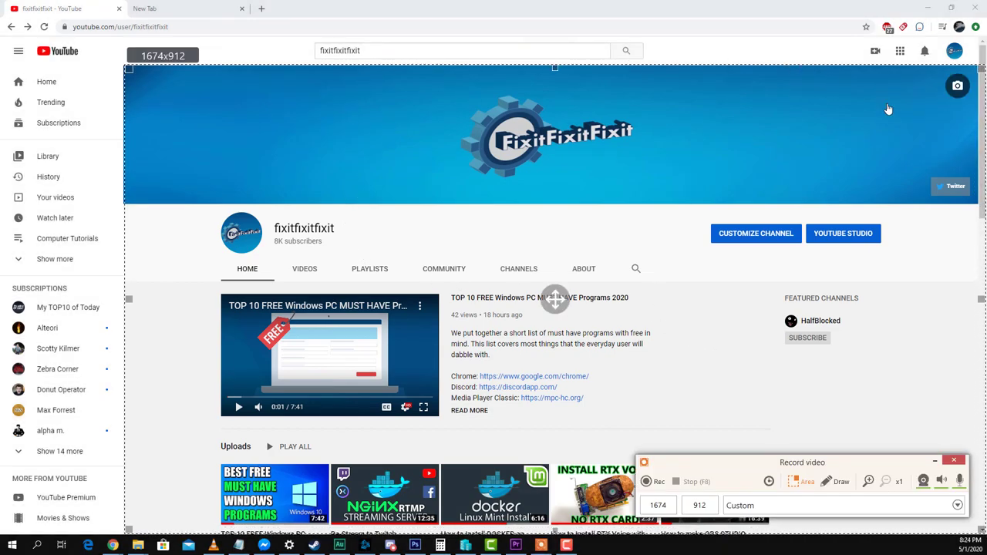
left_click_drag(747, 467, 621, 465)
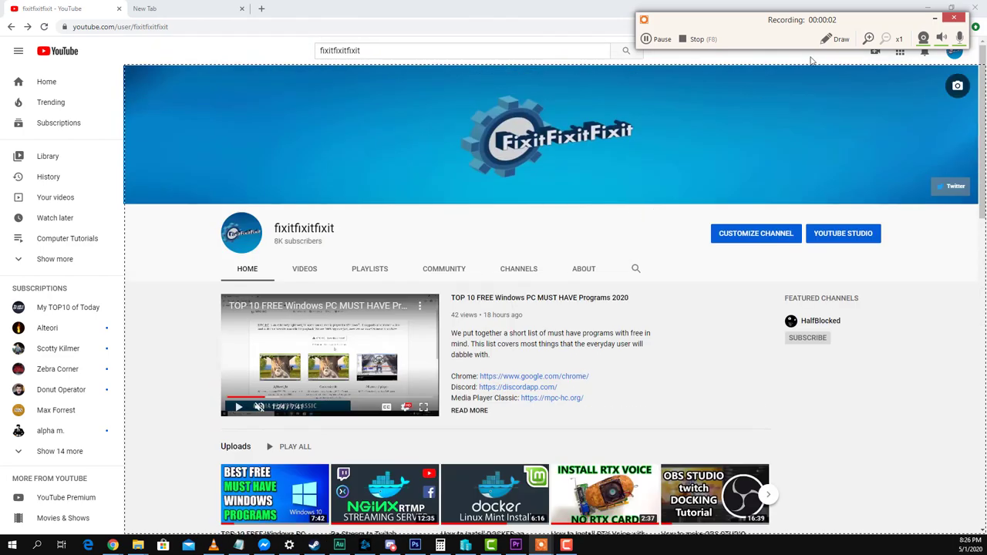
Draw a brown arrow pointing at the Customize Channel button and a diagonal line across the featured video's description
left_click(837, 39)
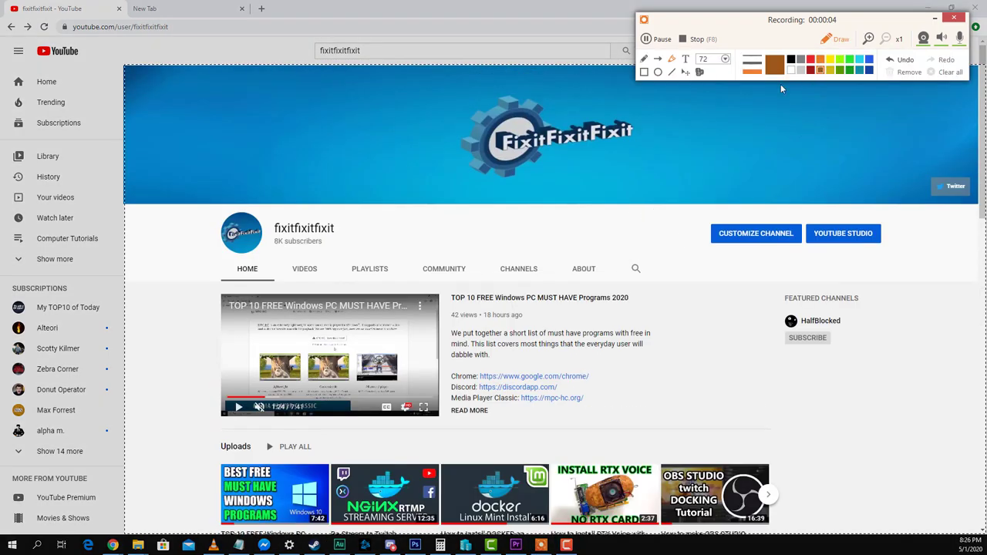
left_click(659, 60)
left_click_drag(542, 234, 697, 236)
left_click(671, 72)
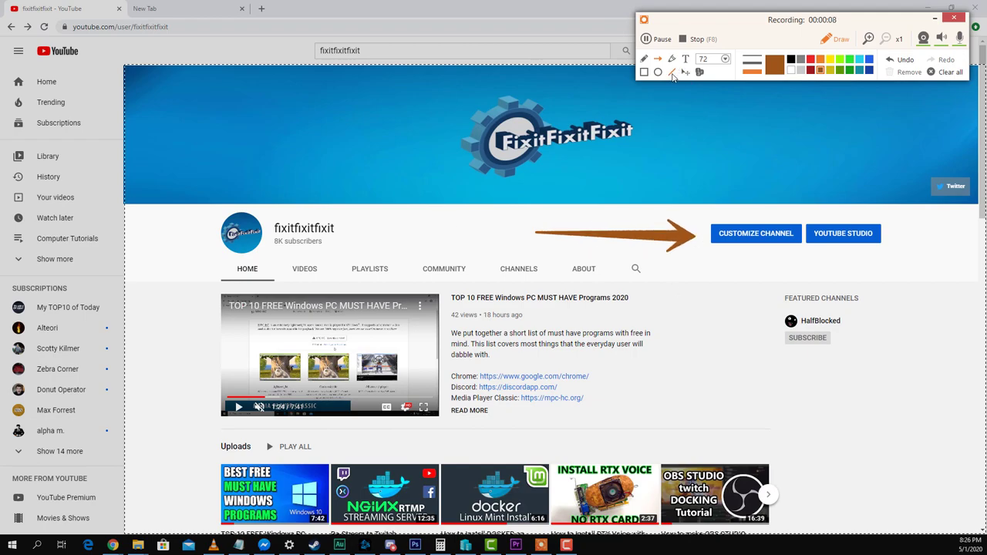
left_click_drag(700, 299, 483, 417)
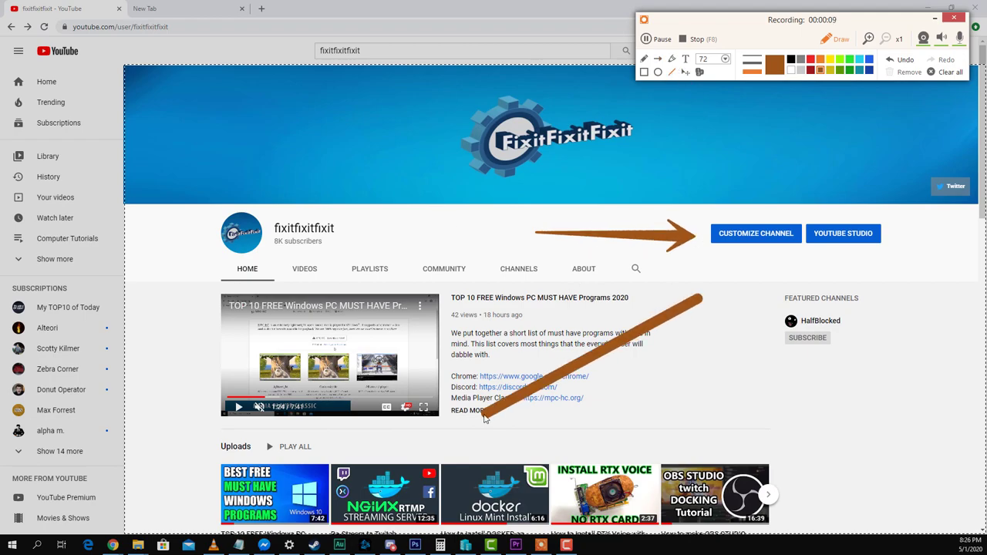
Draw a brown rectangle around the featured video and shift the arrow slightly away from the Customize Channel button
left_click(645, 72)
mouse_move(164, 251)
left_mouse_down()
mouse_move(485, 452)
mouse_move(479, 459)
left_mouse_up()
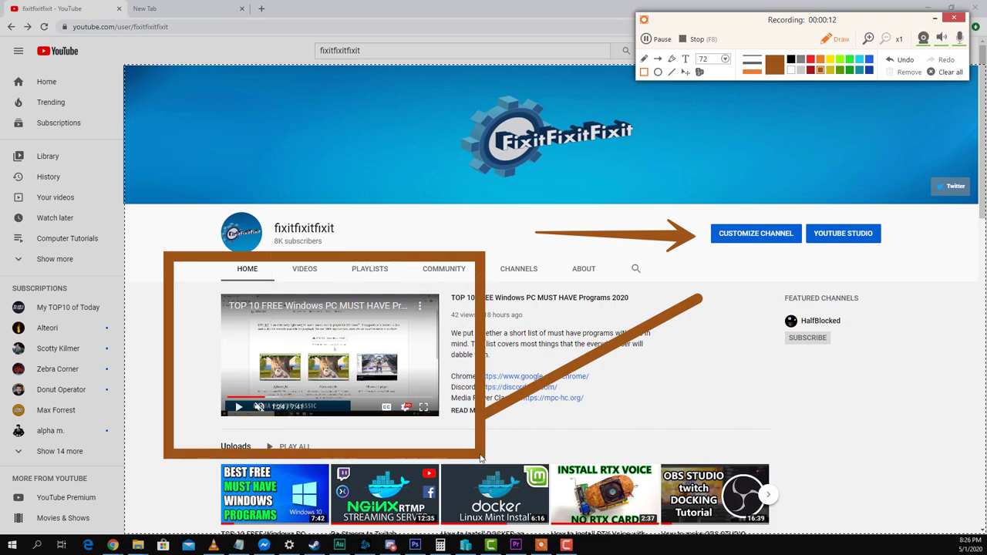
left_click(684, 73)
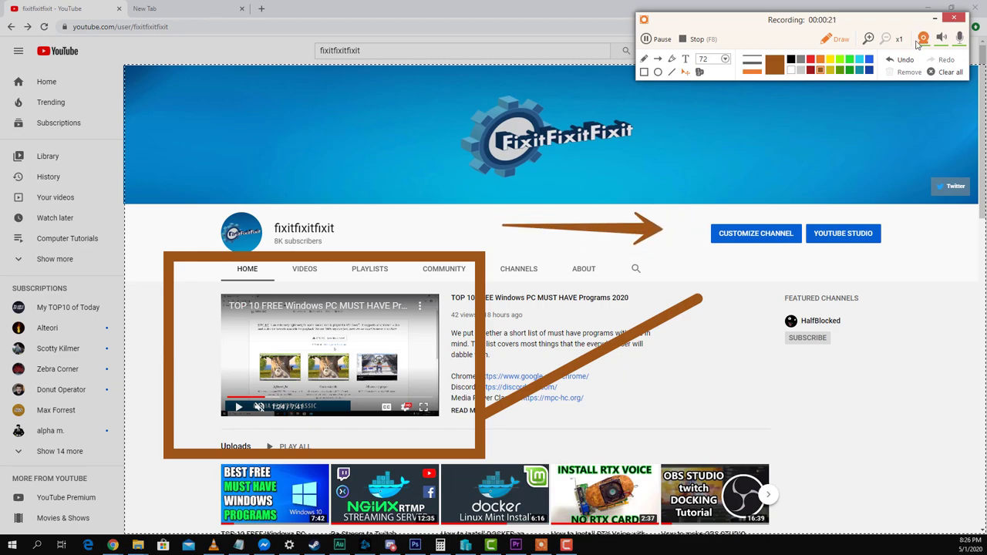
Clear all drawings, then end the recording and save it as fixittest
left_click(933, 74)
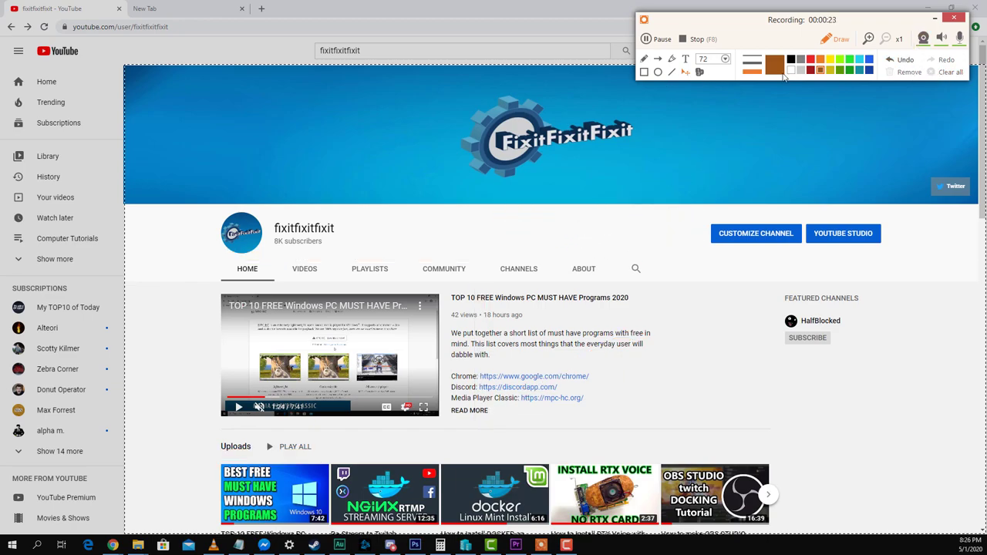
left_click(695, 41)
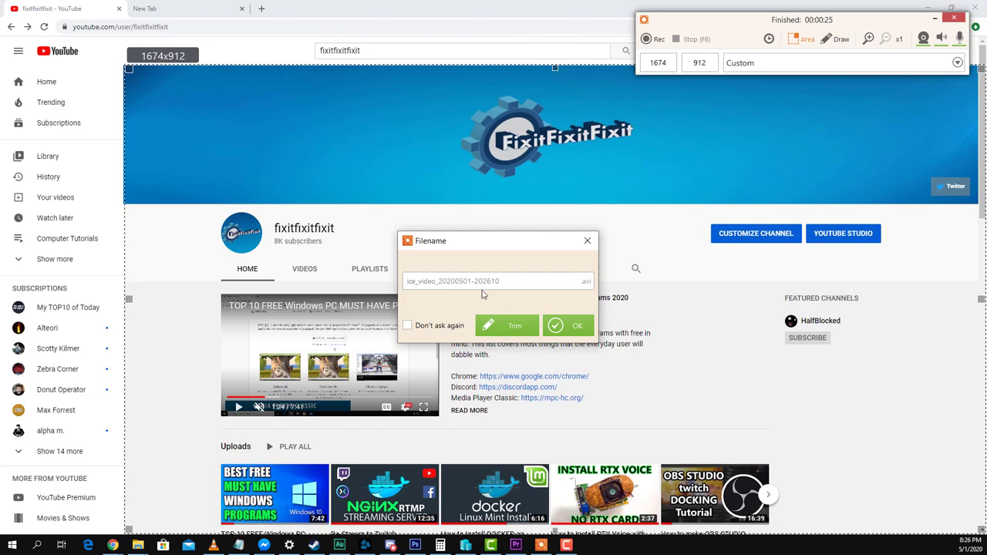
type("fixitfi")
key("Return")
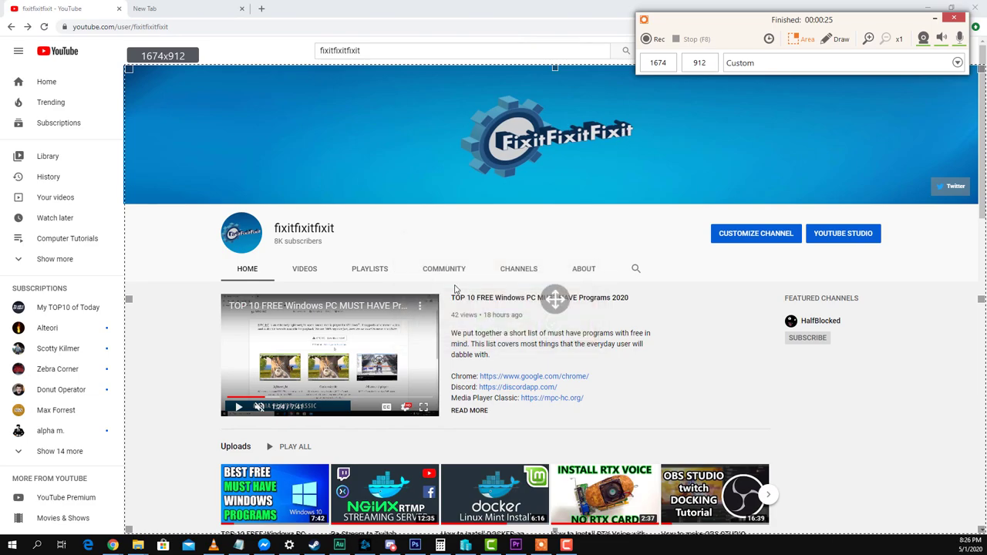
left_click(954, 18)
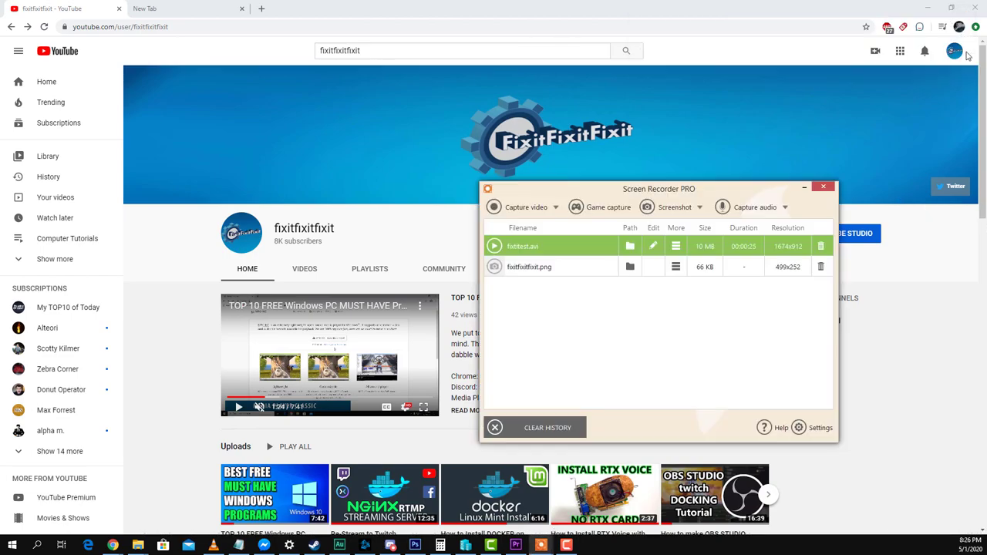
Play back the saved fixittest.avi recording and close the player
double_click(540, 250)
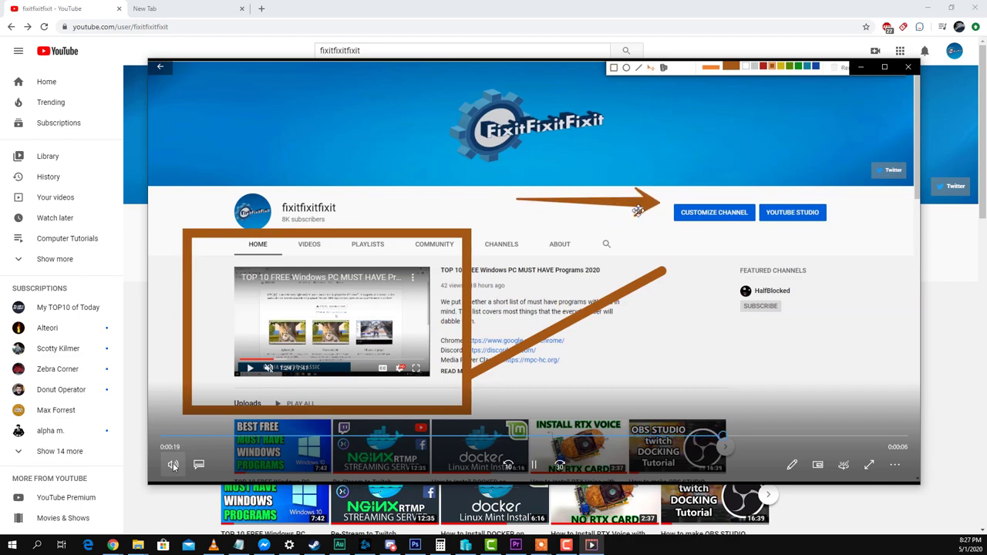
left_click(908, 66)
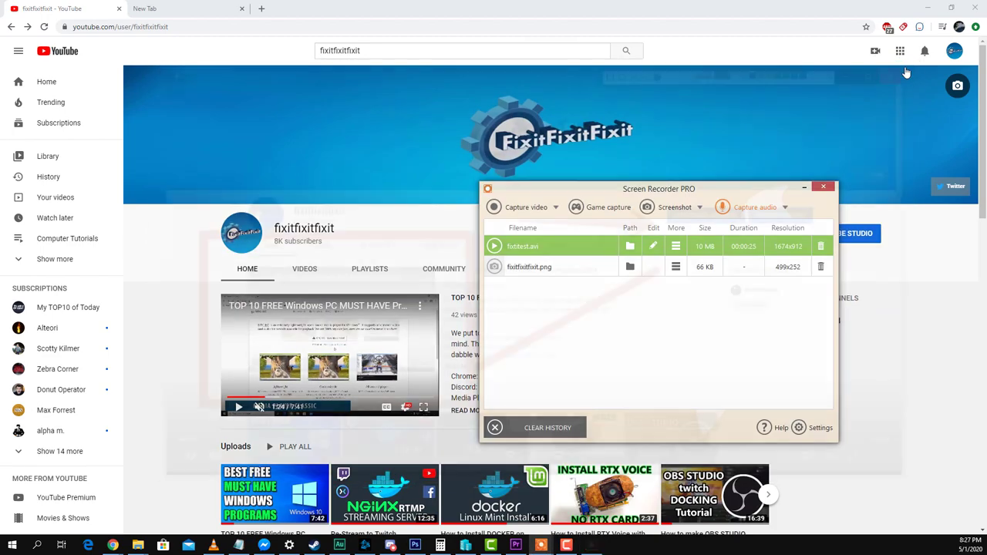
left_click(724, 207)
left_click(723, 207)
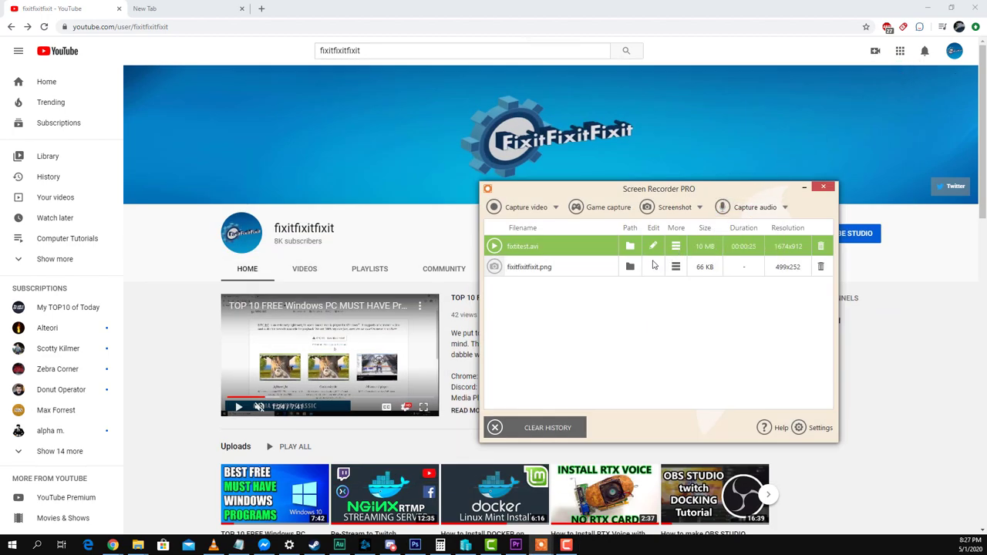
left_click(553, 208)
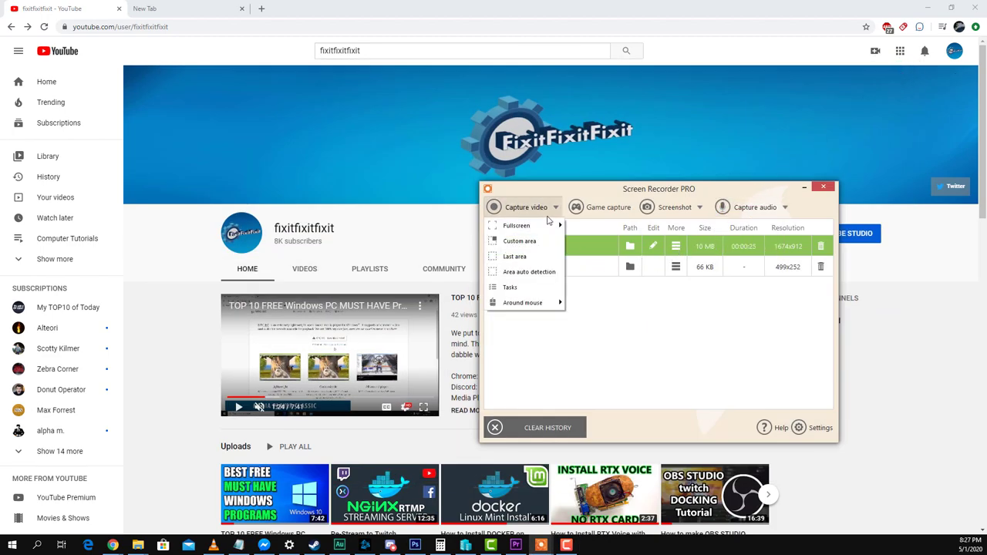
left_click(591, 189)
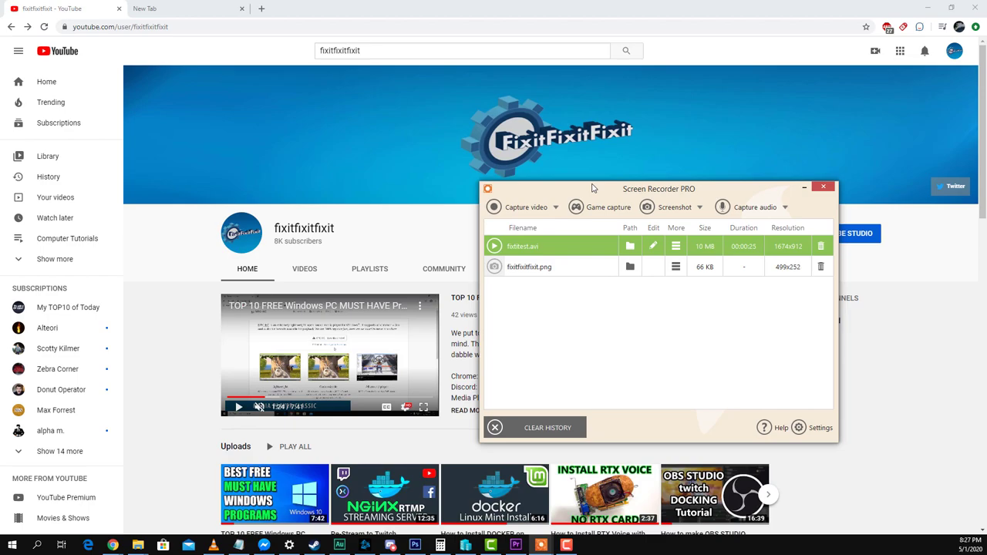
Set the recorder's video format to MP4 (H264) and save the settings
left_click(815, 427)
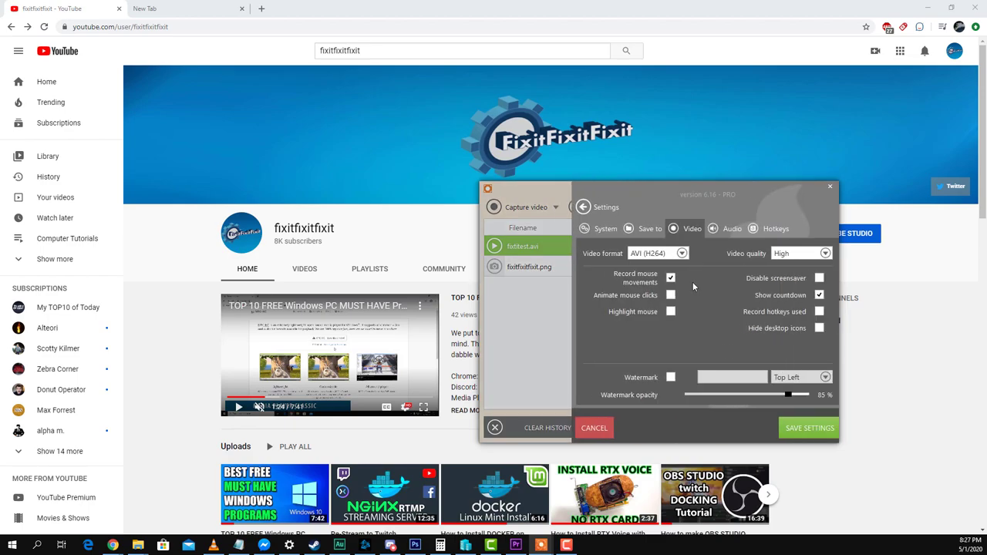
left_click(659, 254)
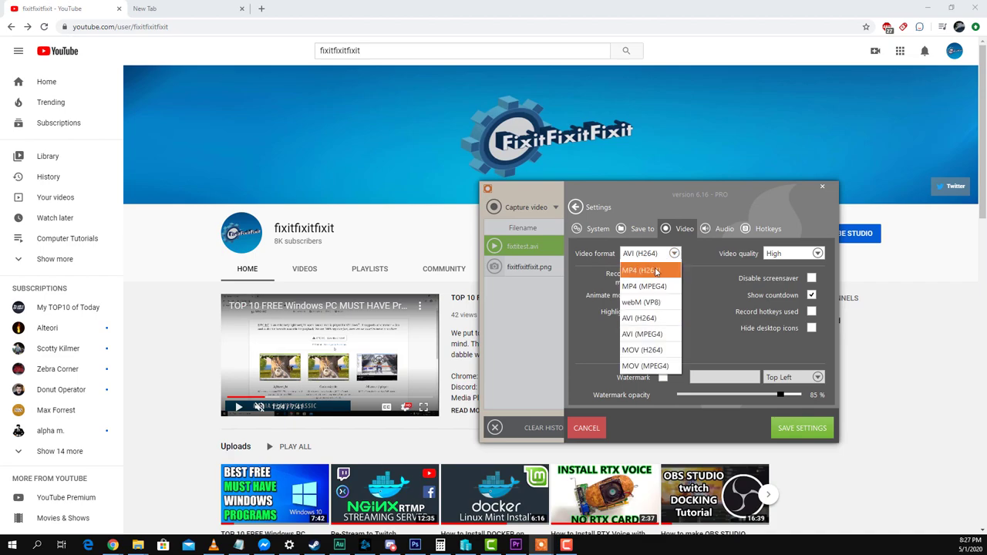
left_click(655, 272)
left_click(793, 429)
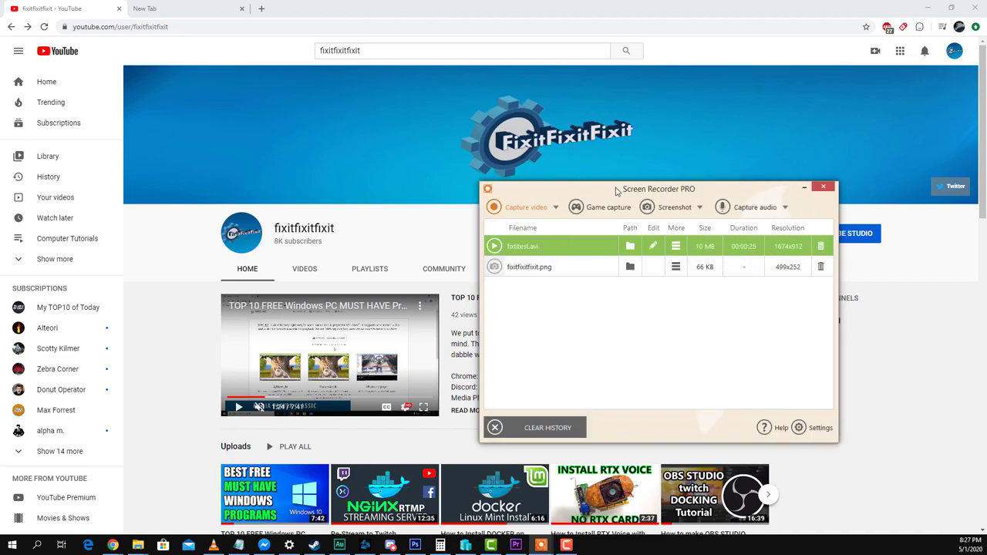
Set up a custom-area video capture of about 938 x 460 pixels around the channel's featured video and description
left_click_drag(581, 194, 724, 194)
left_click(669, 207)
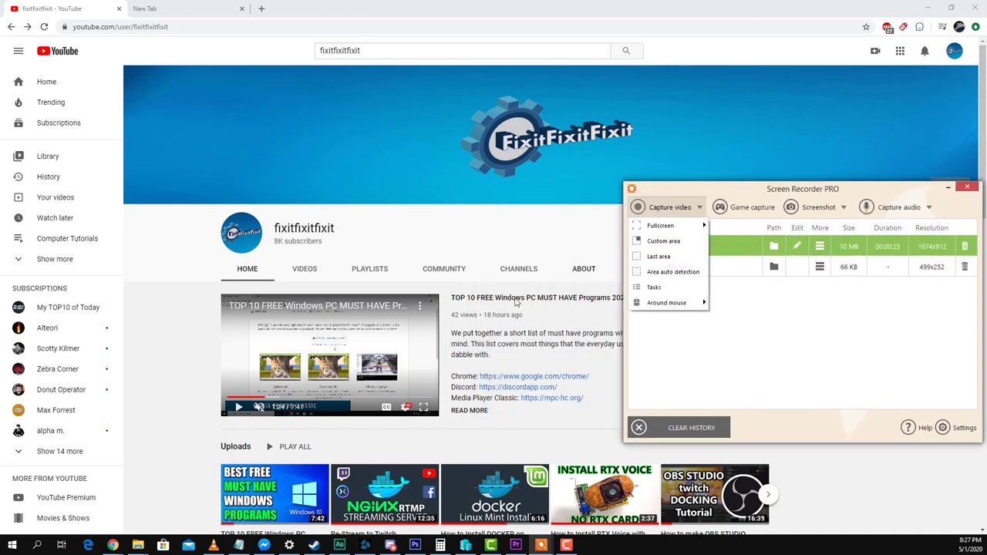
left_click(679, 215)
left_click(667, 205)
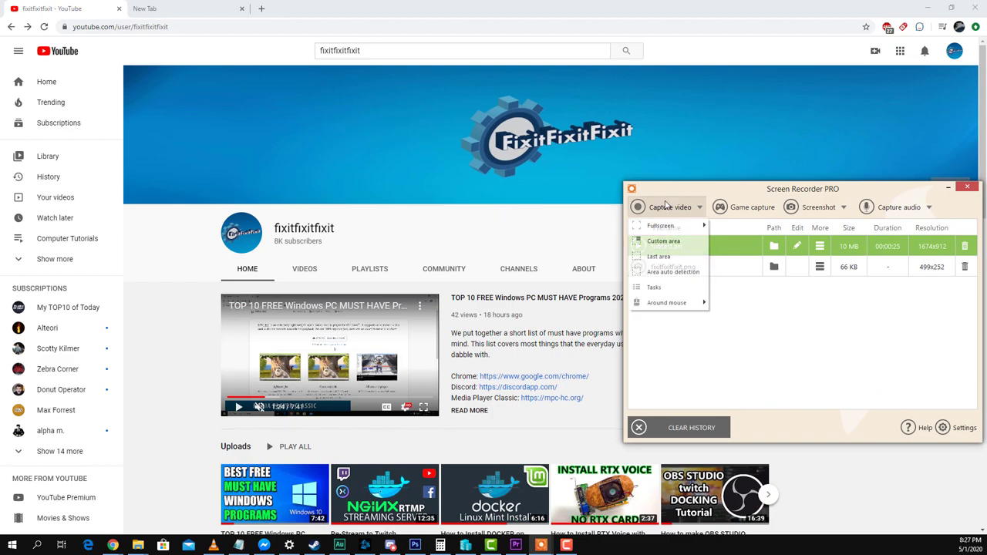
left_click(664, 241)
left_click_drag(185, 243, 666, 473)
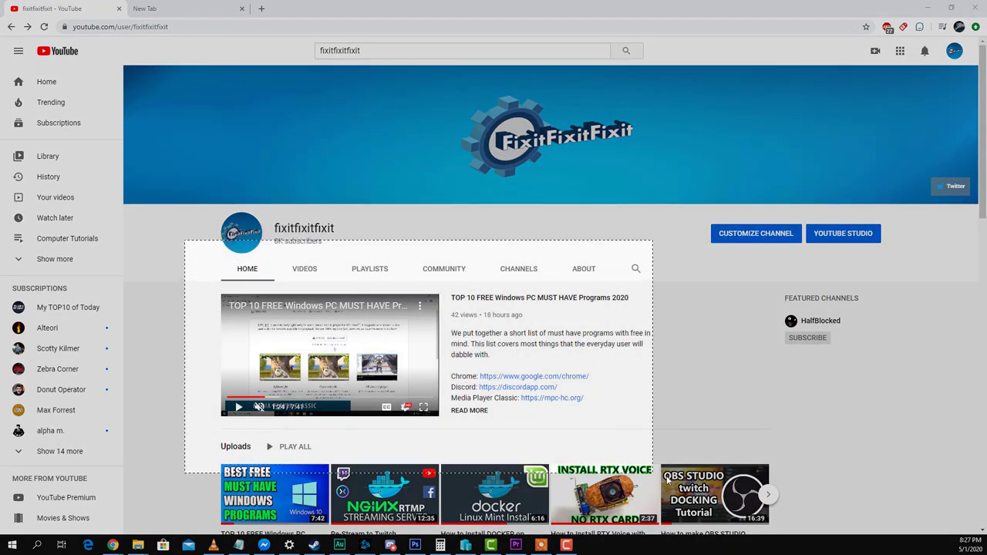
left_click(332, 189)
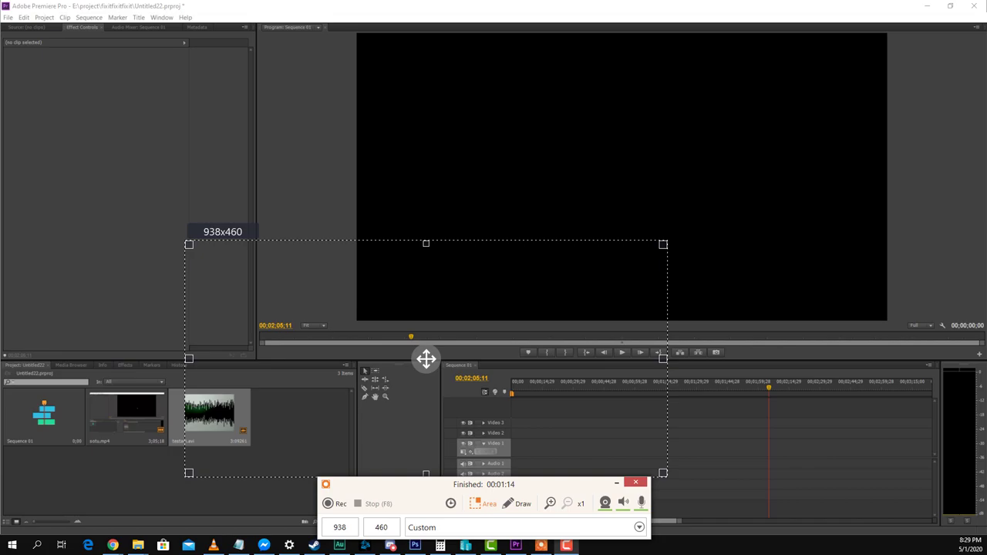
Switch to Premiere Pro, try the fixittest.avi recording at the start of Sequence 01, and delete its clip
left_click_drag(825, 232, 506, 462)
left_click(529, 391)
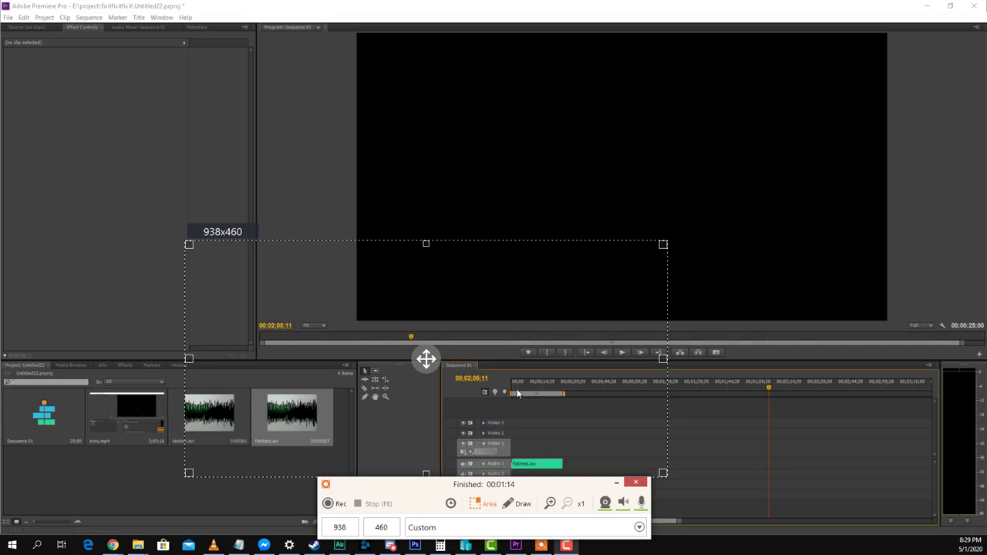
left_click(550, 465)
key("Delete")
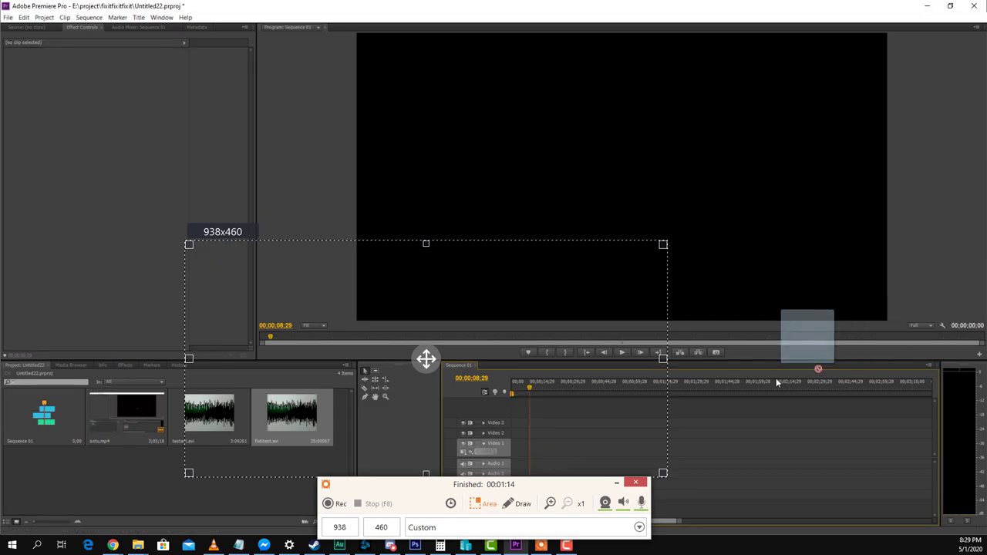
Place the new MP4 recording at the start of Video 1, changing the sequence settings to match, and scrub through it
left_click_drag(793, 351, 492, 463)
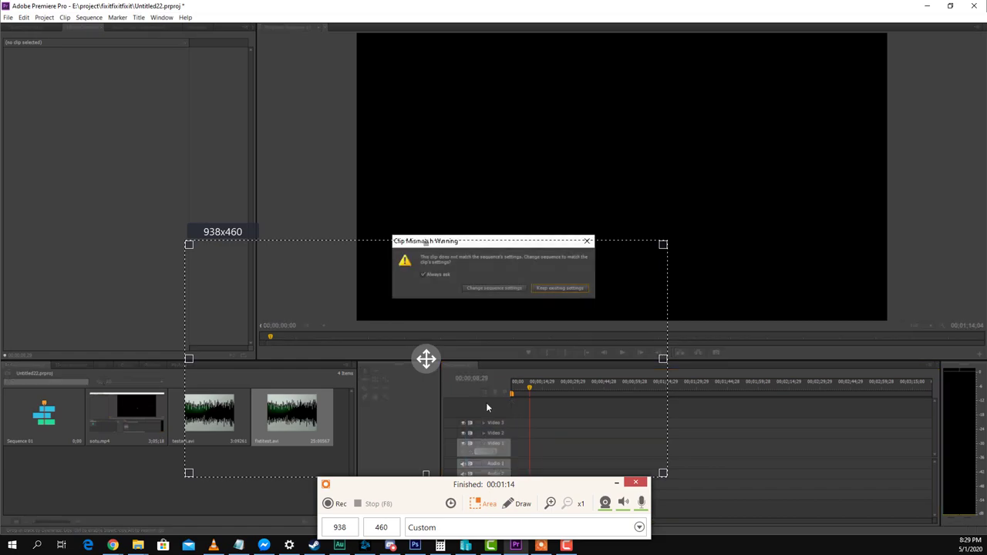
left_click(494, 288)
left_click(527, 388)
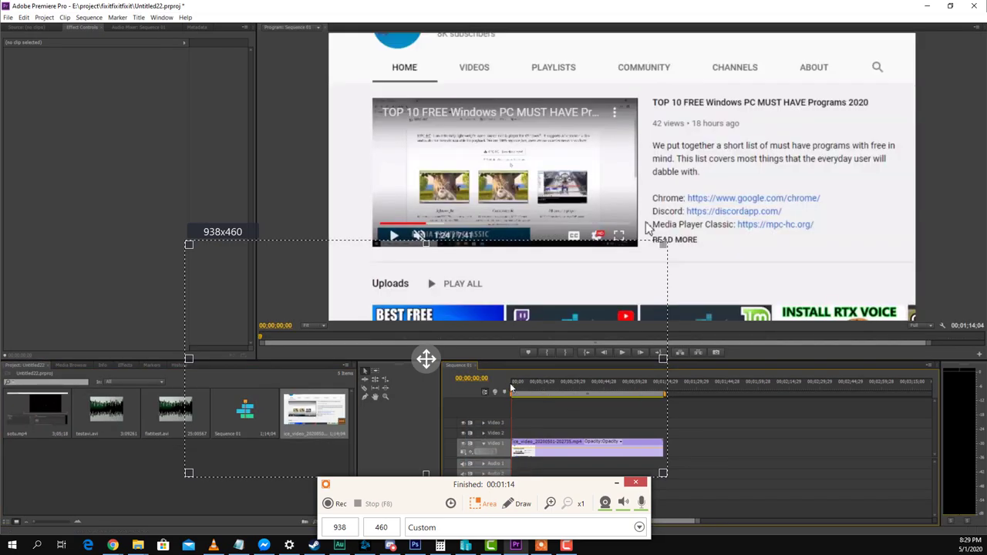
left_click_drag(526, 388, 606, 394)
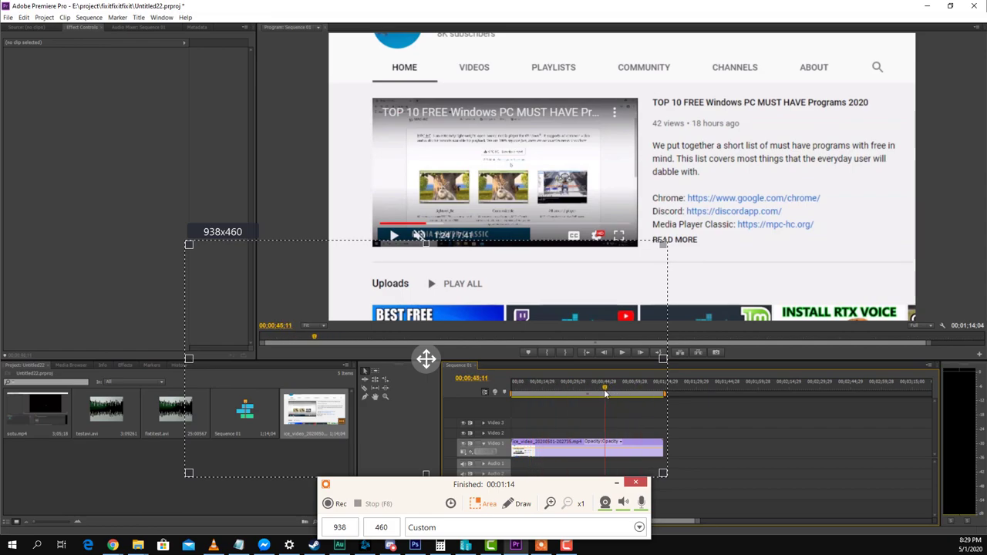